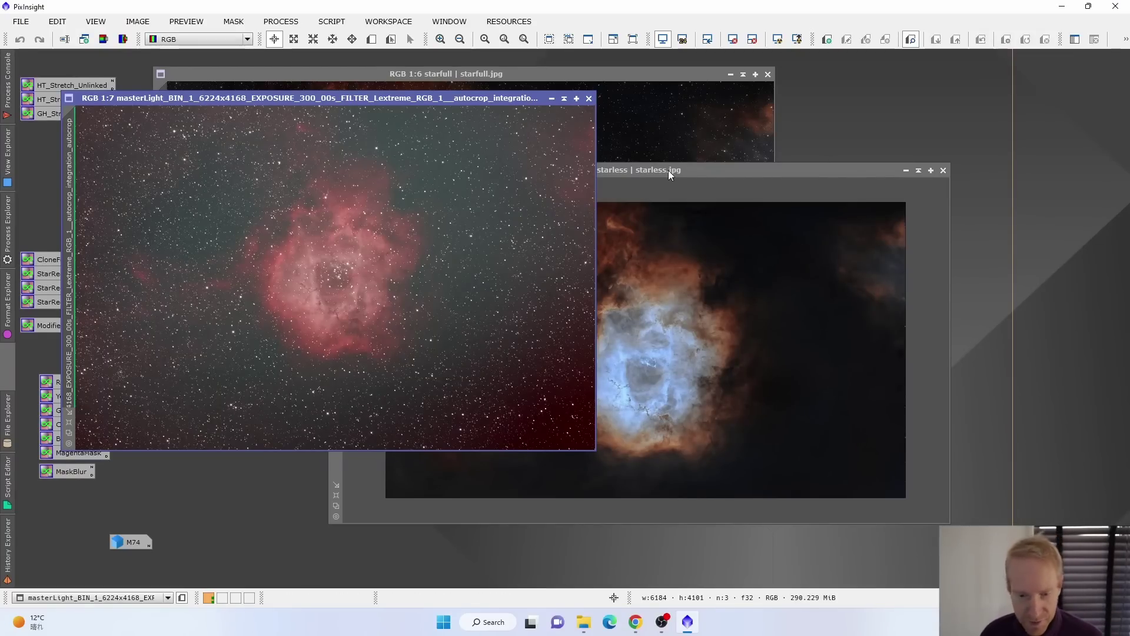
Step: Drag the masterLight window to the right, in front of the starfull and starless images
{"action": "left_click_drag", "start_coordinate": [377, 98], "coordinate": [484, 93]}
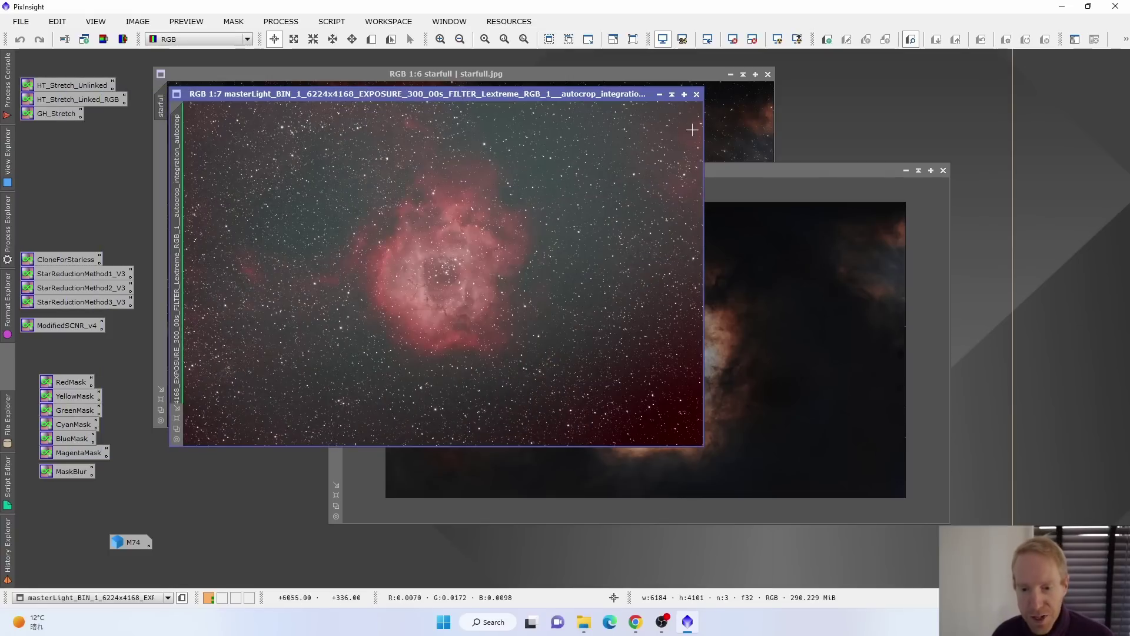
Step: Maximize and zoom the masterLight image, then pick a calibrated light frame in the file browser
{"action": "left_click", "coordinate": [684, 94]}
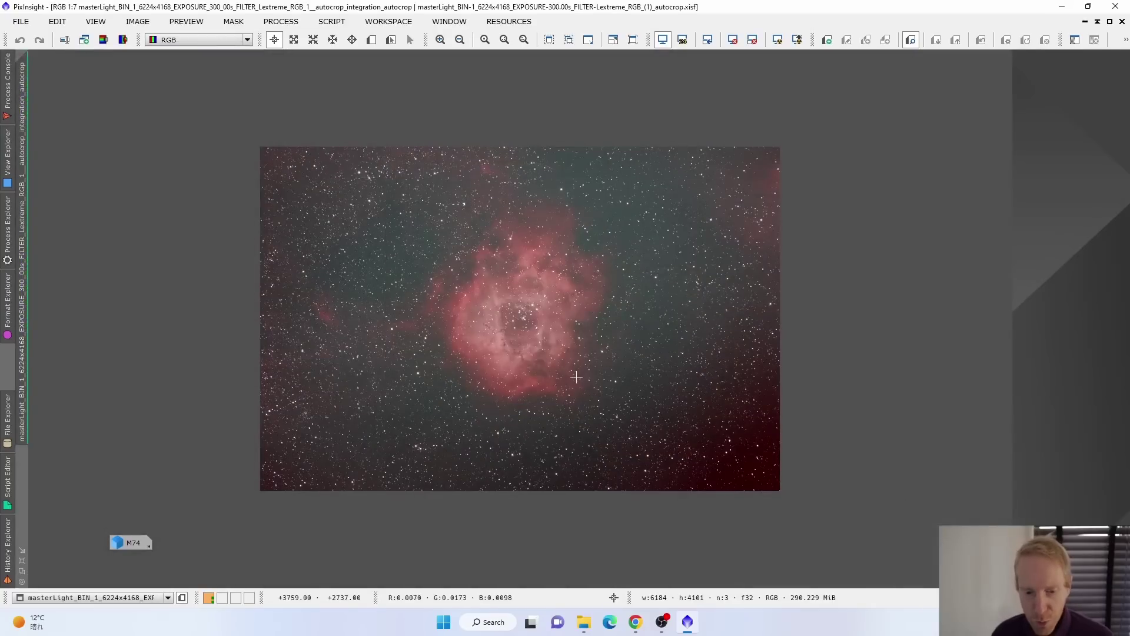
{"action": "scroll", "coordinate": [575, 305], "scroll_direction": "down", "scroll_amount": 2}
{"action": "scroll", "coordinate": [576, 353], "scroll_direction": "up", "scroll_amount": 3}
{"action": "scroll", "coordinate": [577, 377], "scroll_direction": "up", "scroll_amount": 1}
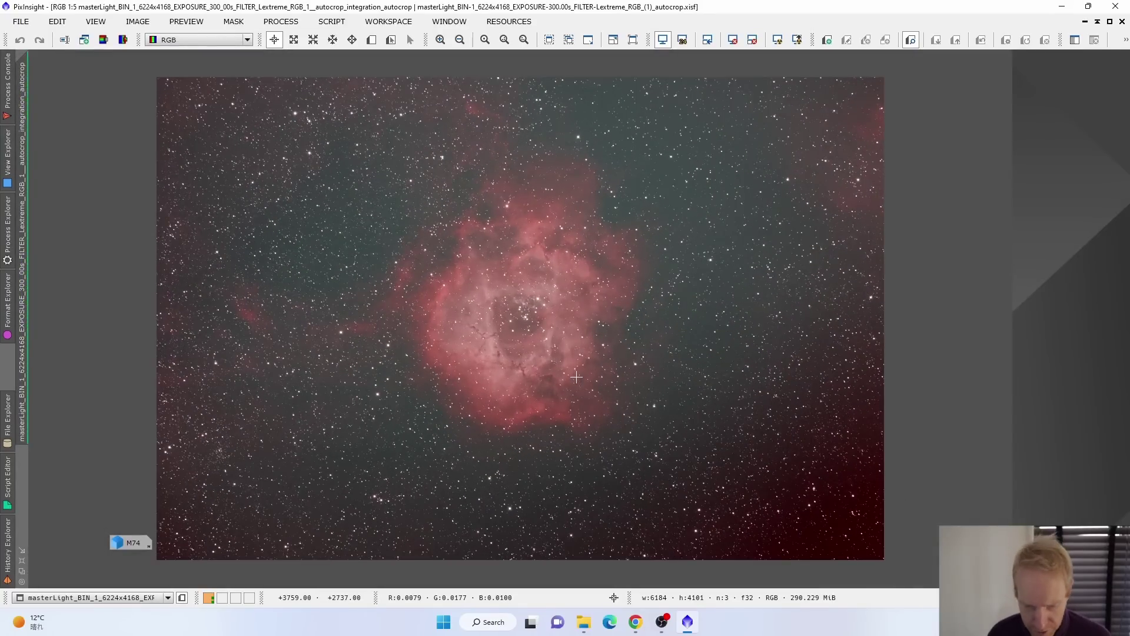
{"action": "left_click", "coordinate": [583, 621]}
{"action": "left_click", "coordinate": [732, 372]}
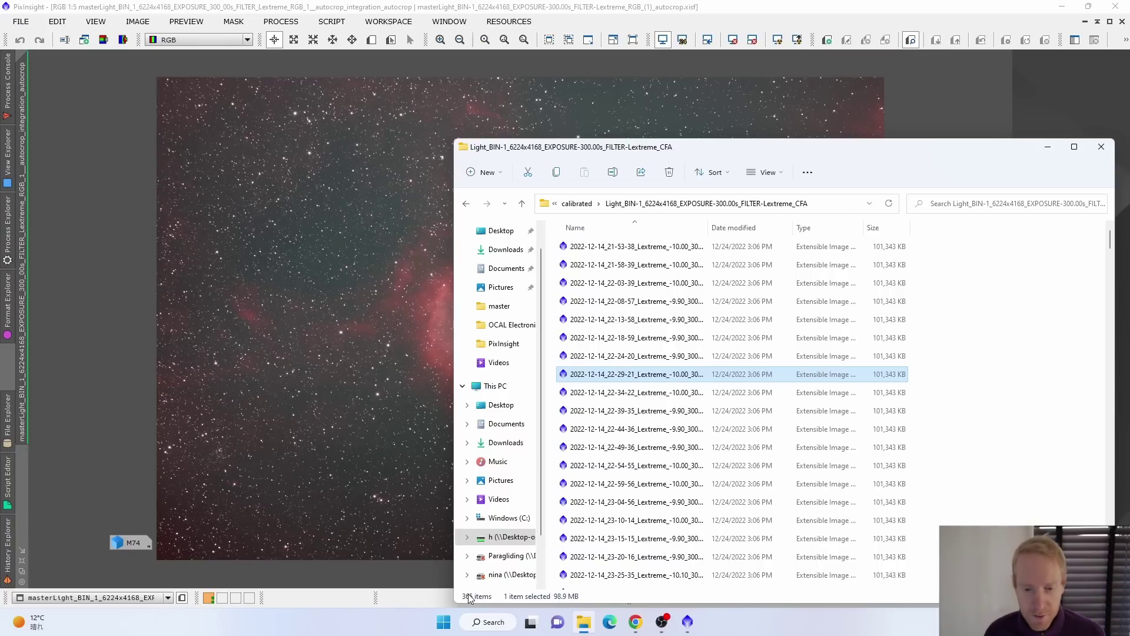
Step: On the masterLight image, zoom to 2:1, pan with the scrollbars, and zoom back to 1:6
{"action": "left_click", "coordinate": [230, 312]}
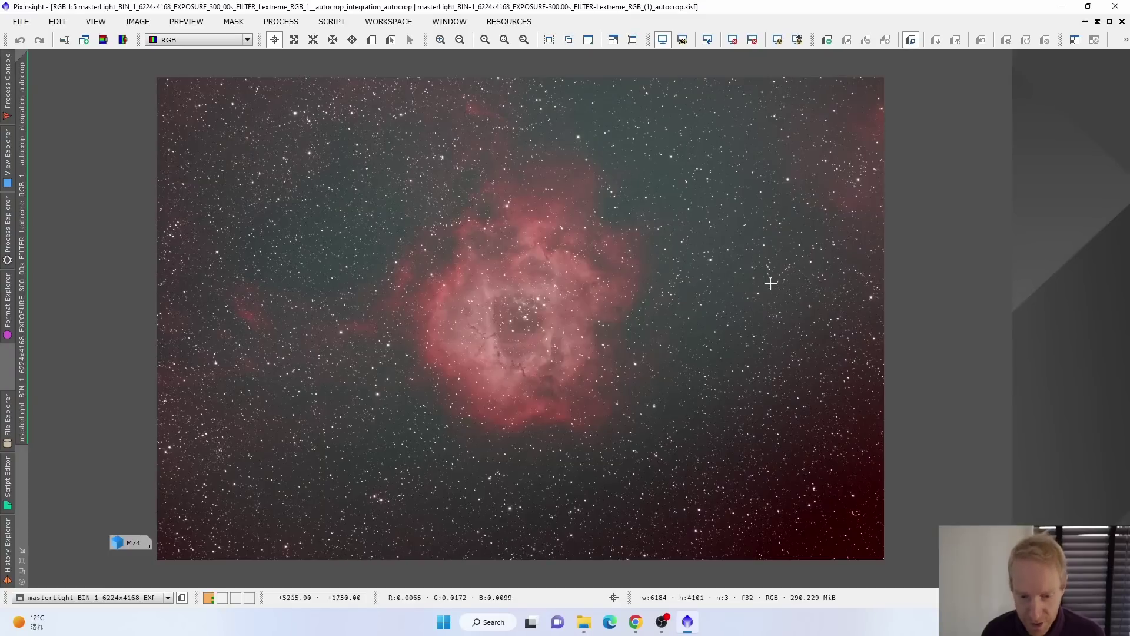
{"action": "scroll", "coordinate": [503, 425], "scroll_direction": "down", "scroll_amount": 2}
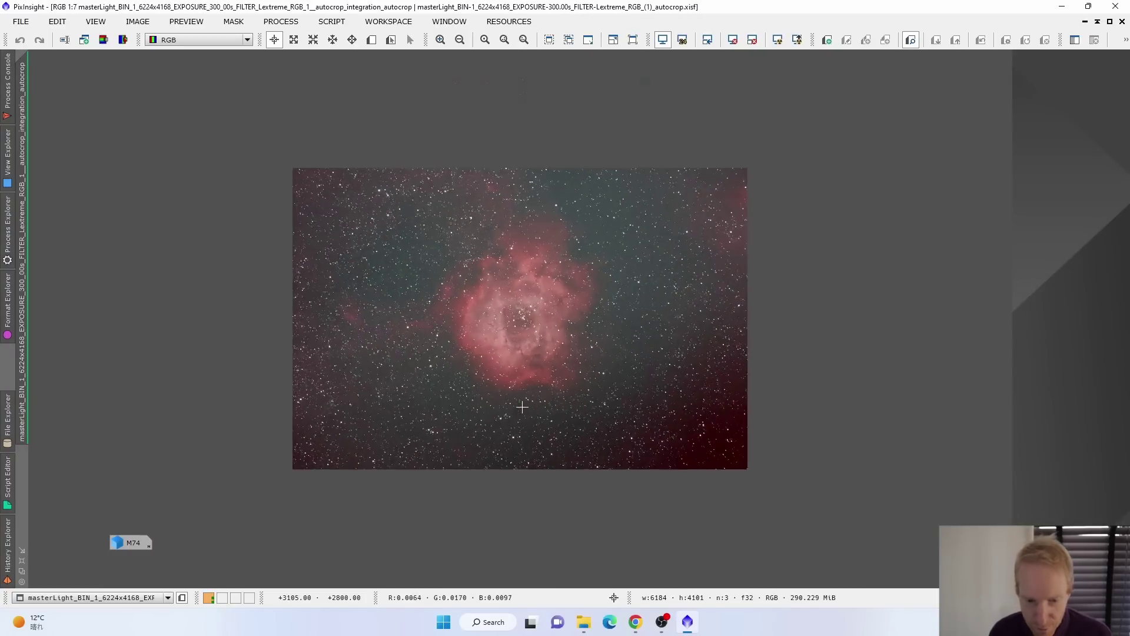
{"action": "scroll", "coordinate": [518, 412], "scroll_direction": "up", "scroll_amount": 7}
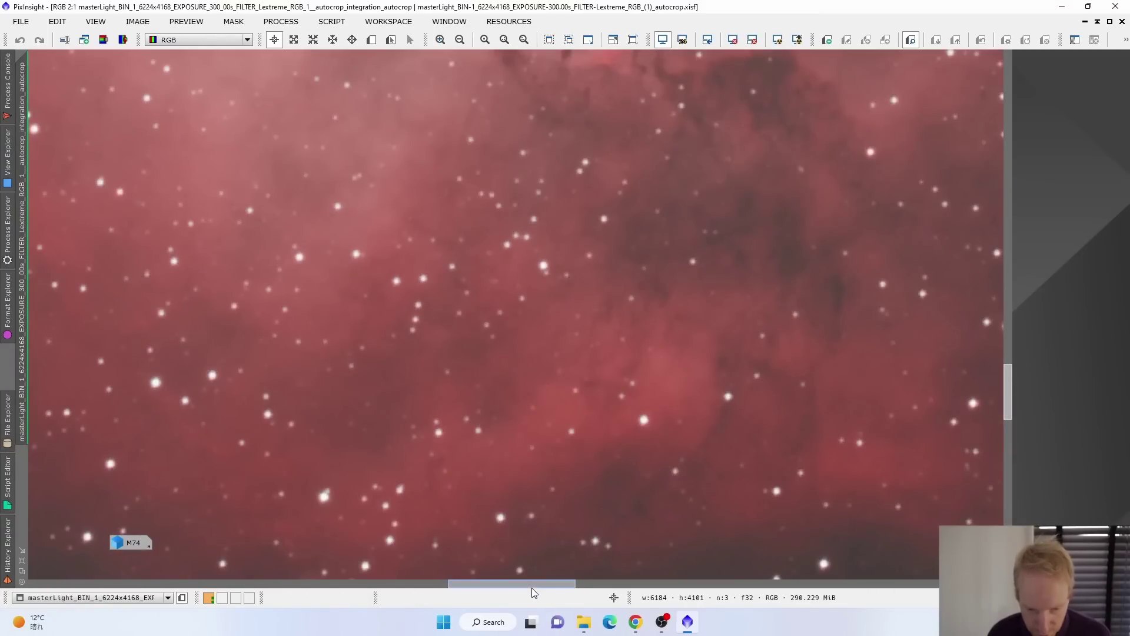
{"action": "left_click_drag", "start_coordinate": [531, 587], "coordinate": [404, 586]}
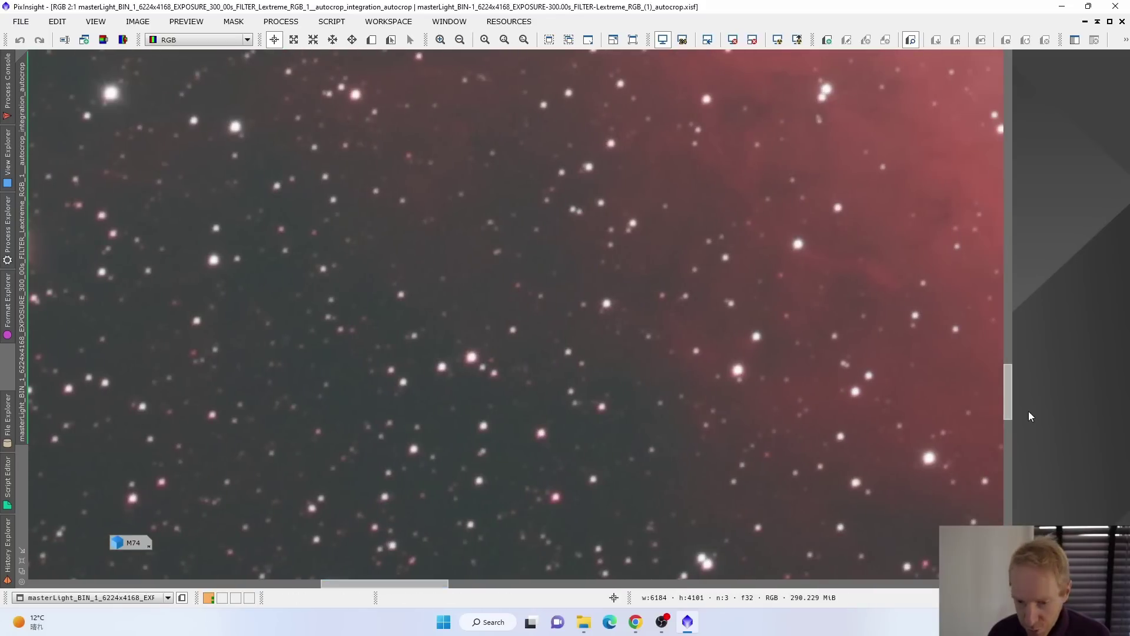
{"action": "left_click_drag", "start_coordinate": [1008, 403], "coordinate": [1016, 184]}
{"action": "scroll", "coordinate": [829, 216], "scroll_direction": "down", "scroll_amount": 3}
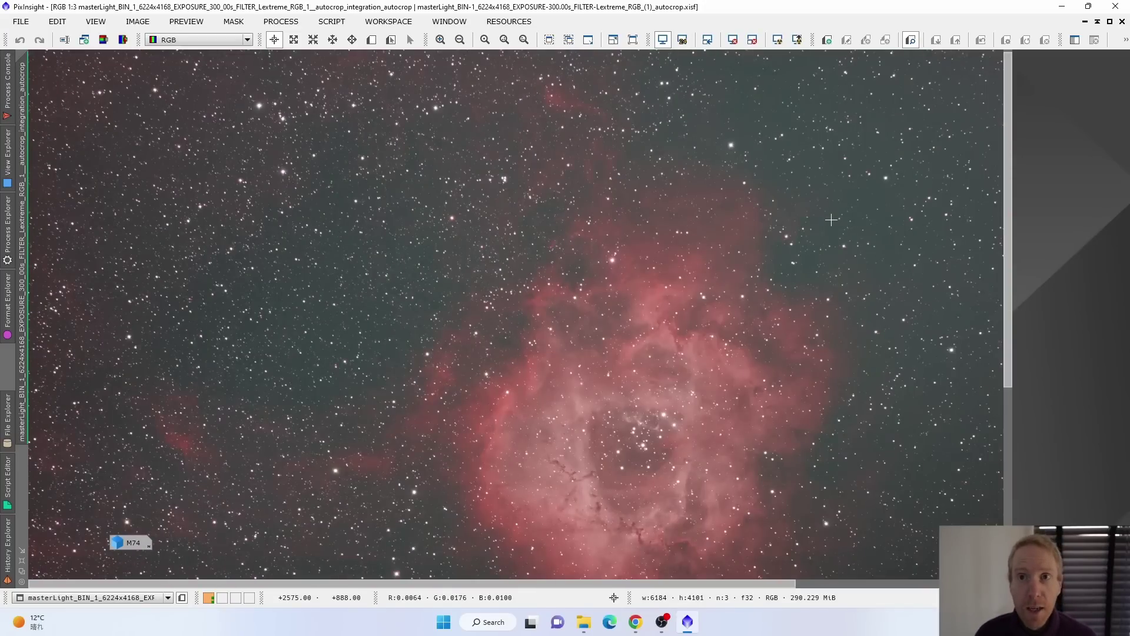
{"action": "scroll", "coordinate": [831, 219], "scroll_direction": "down", "scroll_amount": 3}
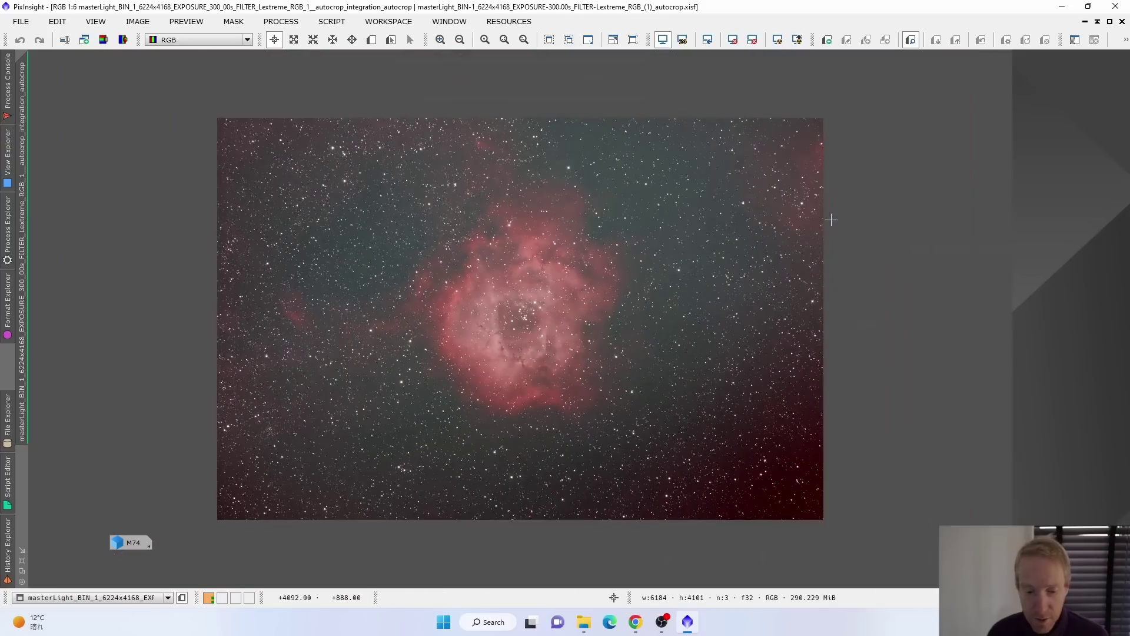
{"action": "mouse_move", "coordinate": [2, 239]}
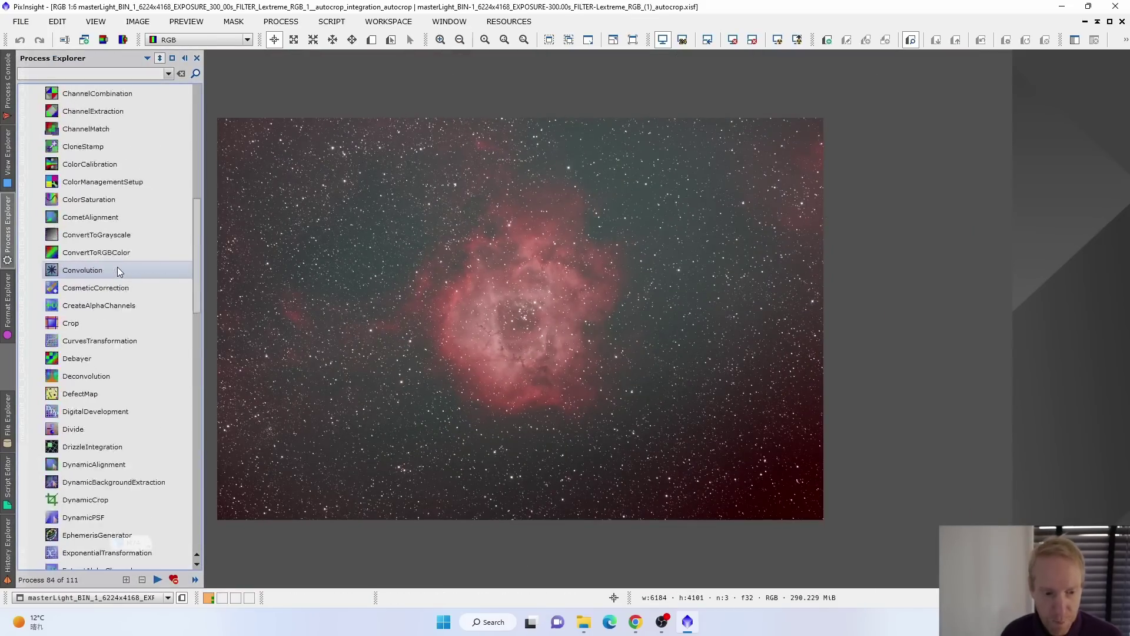
Step: Browse the Process Explorer list to BlurXTerminator, then restore the masterLight window to normal size
{"action": "scroll", "coordinate": [117, 267], "scroll_direction": "up", "scroll_amount": 5}
{"action": "left_click", "coordinate": [118, 266]}
{"action": "left_click", "coordinate": [92, 131]}
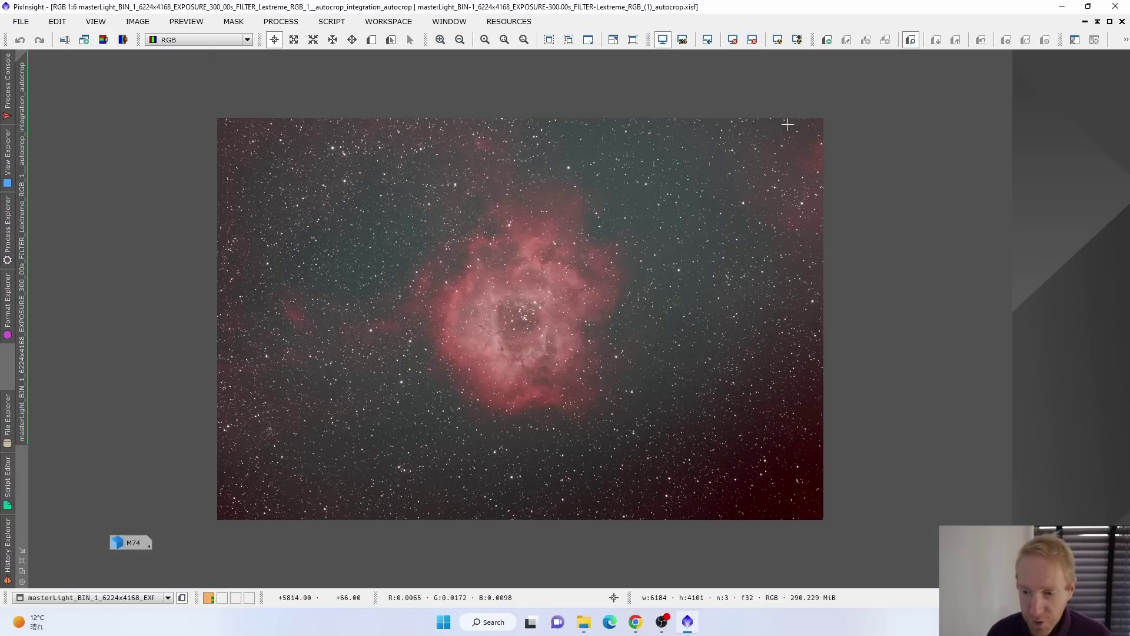
{"action": "left_click", "coordinate": [1110, 21]}
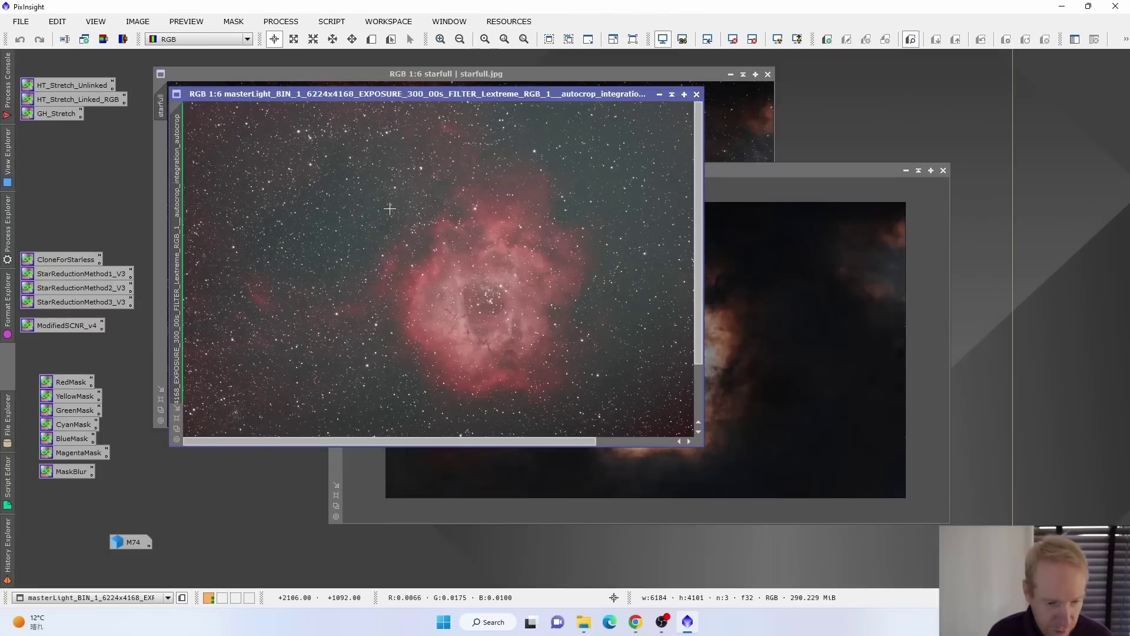
Step: Load Bills_NB_NormalizationV4.xpsm from Downloads > PixInsight and open the HOONormalizationV4 PixelMath icon
{"action": "left_click", "coordinate": [589, 622]}
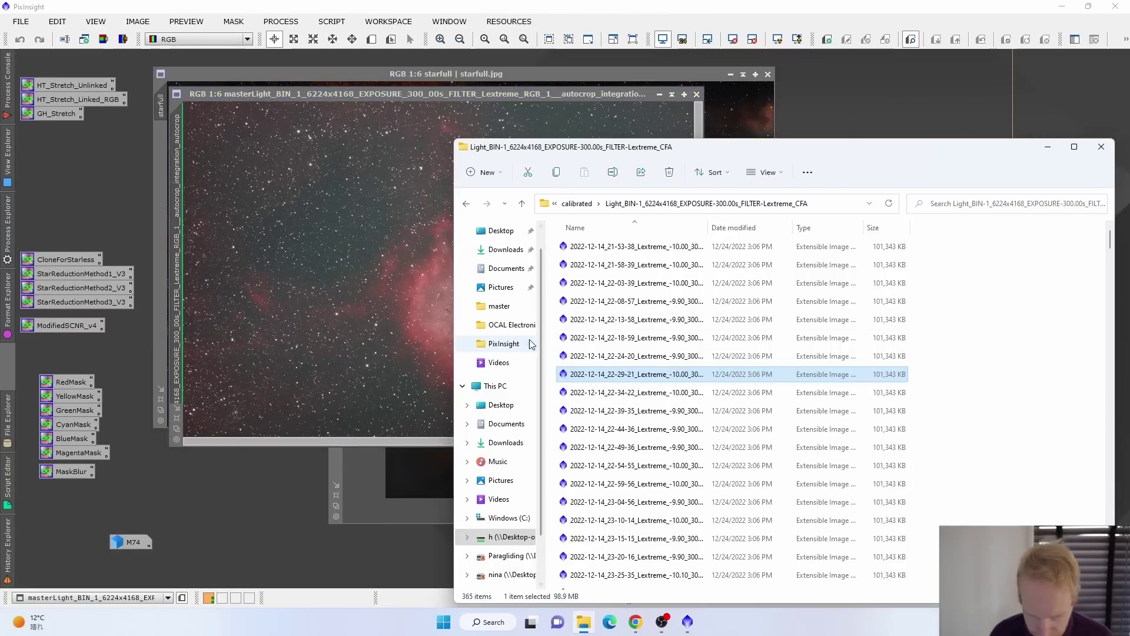
{"action": "left_click", "coordinate": [503, 343]}
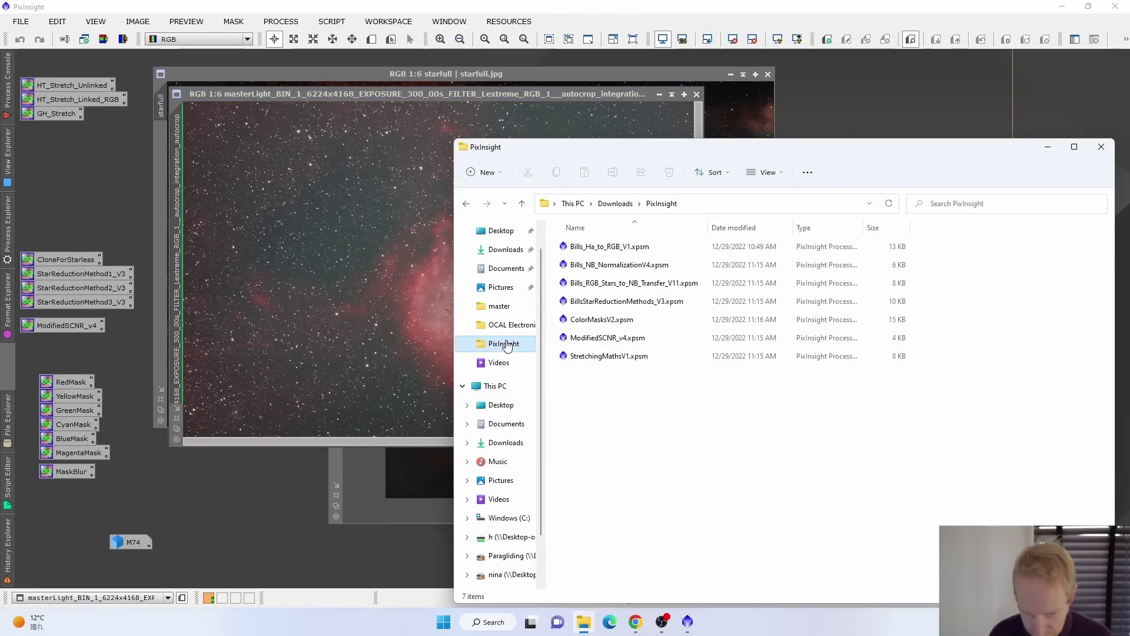
{"action": "double_click", "coordinate": [625, 266]}
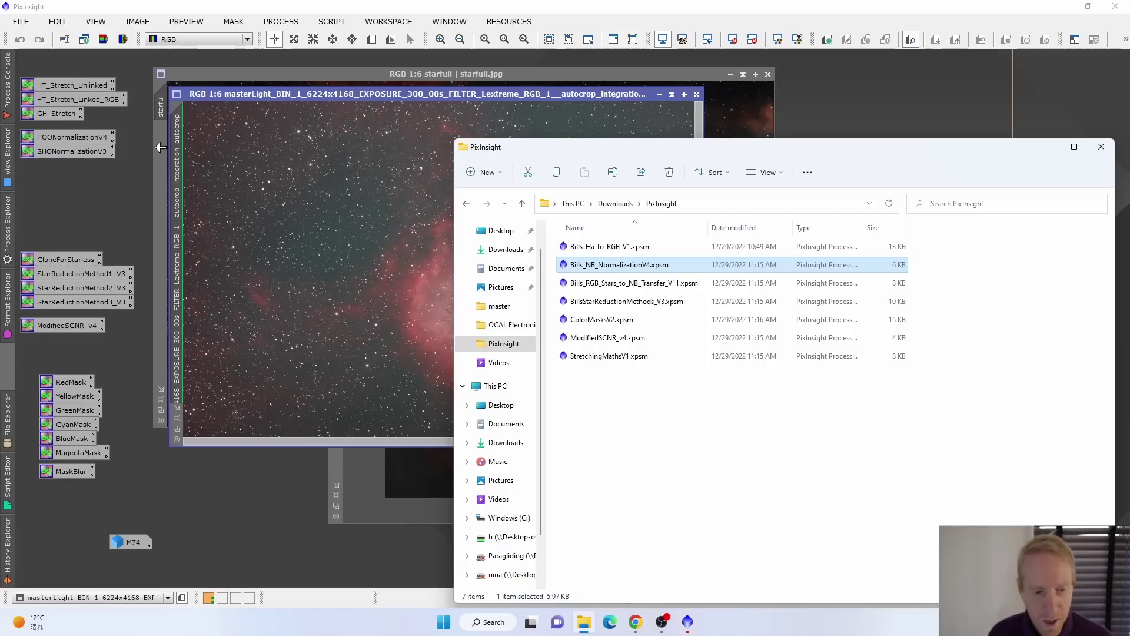
{"action": "double_click", "coordinate": [69, 136]}
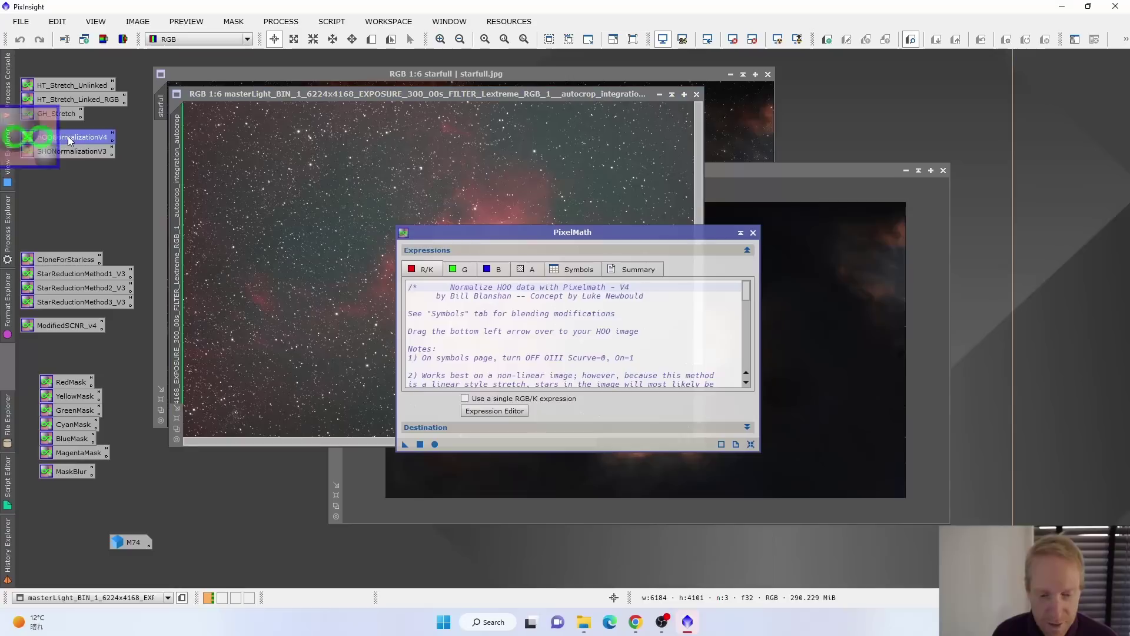
Step: Check BrightnessControl and OIIIBoost (both 1.0) in PixelMath Symbols, close it, and iconize masterLight
{"action": "left_click", "coordinate": [583, 269]}
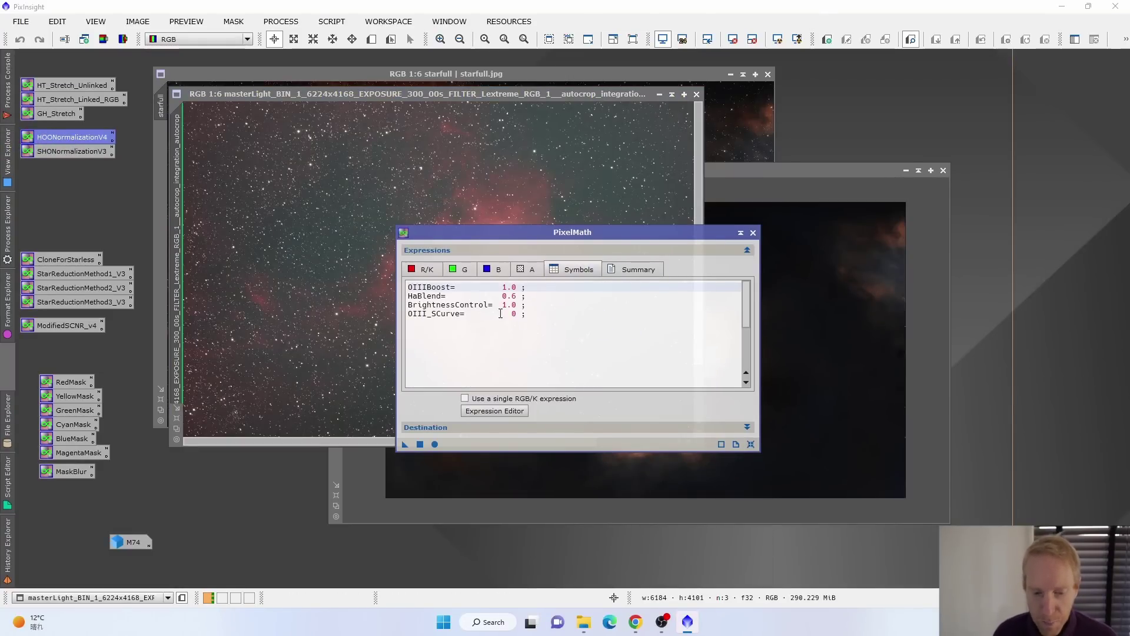
{"action": "left_click", "coordinate": [517, 305]}
{"action": "left_click_drag", "start_coordinate": [517, 305], "coordinate": [504, 306]}
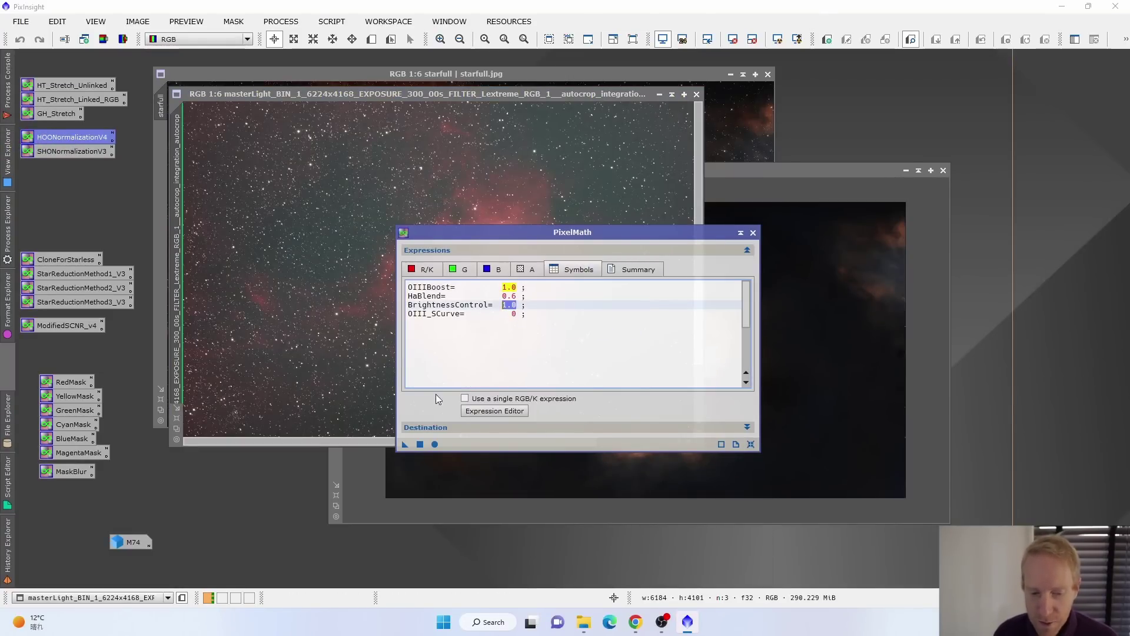
{"action": "left_click", "coordinate": [519, 287]}
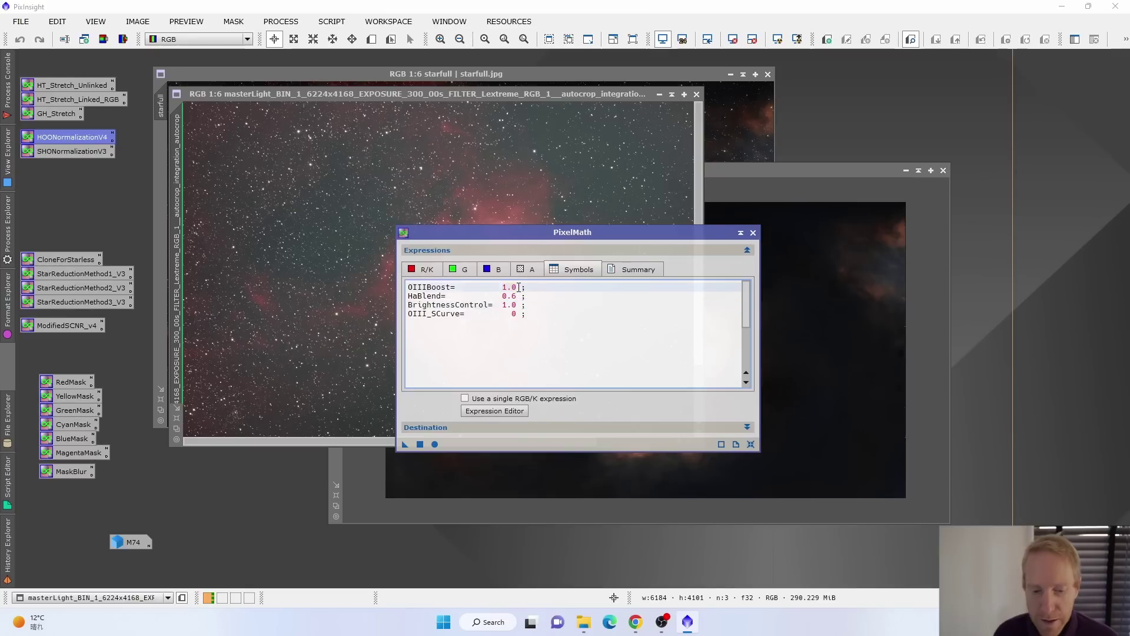
{"action": "left_click_drag", "start_coordinate": [518, 287], "coordinate": [504, 295]}
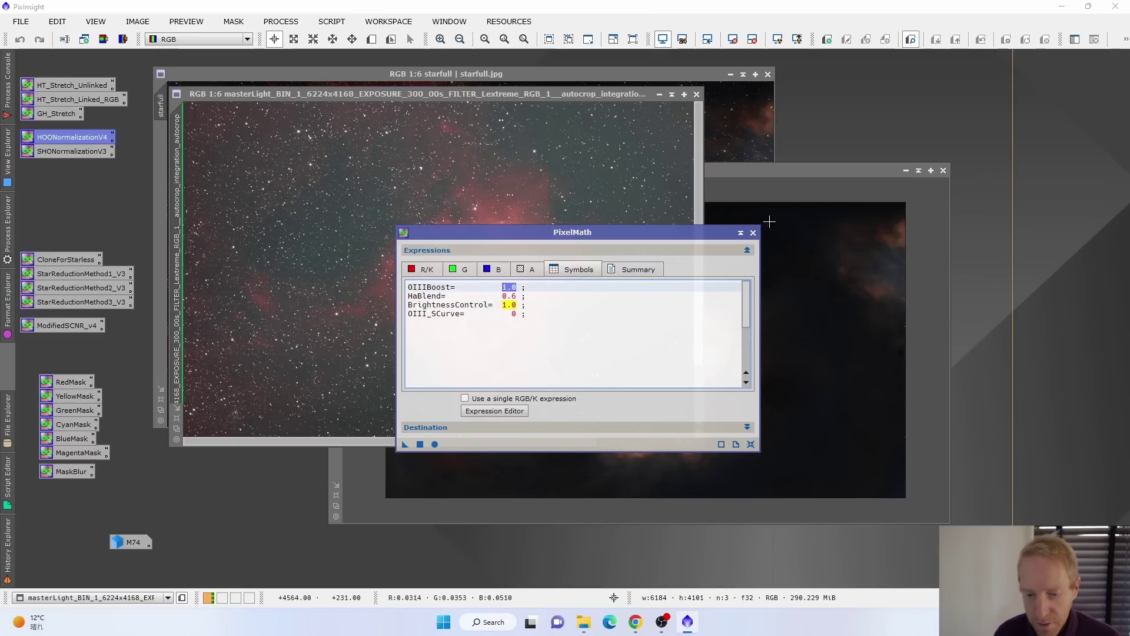
{"action": "left_click", "coordinate": [753, 232]}
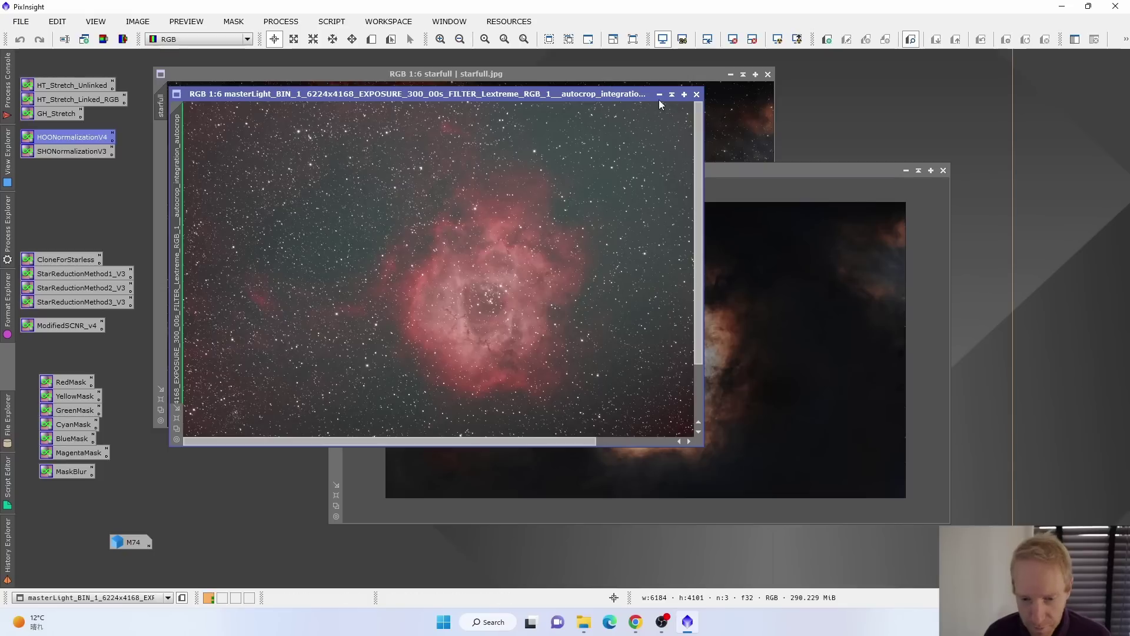
{"action": "left_click", "coordinate": [659, 94]}
Step: Move the masterLight icon down, place starfull at upper left and starless to its right
{"action": "left_click_drag", "start_coordinate": [651, 174], "coordinate": [613, 115]}
{"action": "left_click_drag", "start_coordinate": [599, 275], "coordinate": [649, 516]}
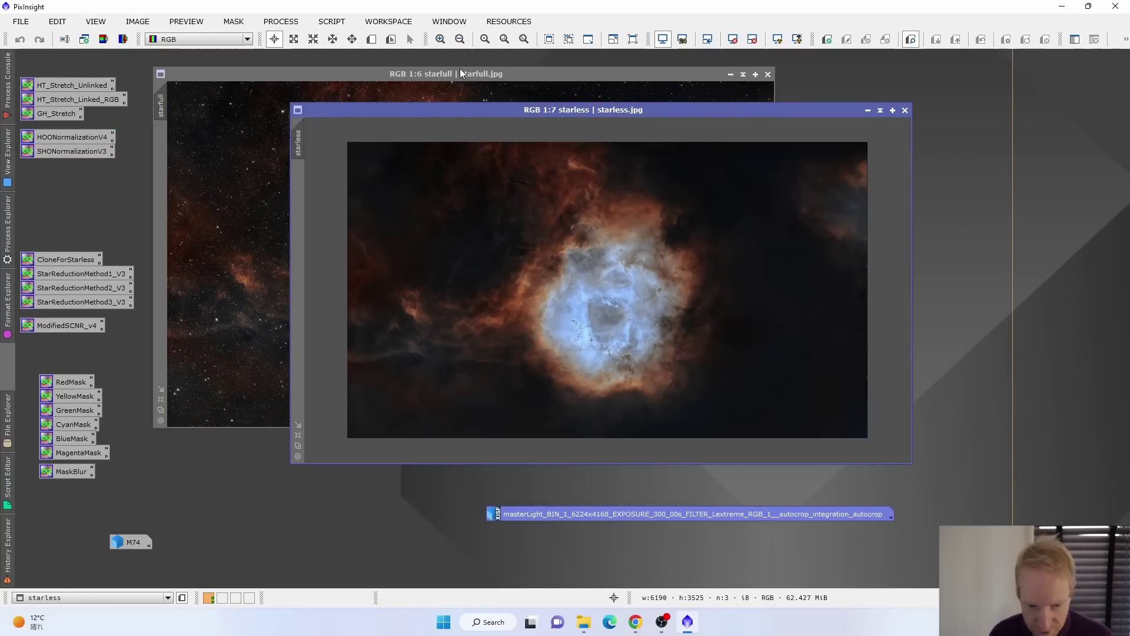
{"action": "left_click_drag", "start_coordinate": [462, 75], "coordinate": [323, 54]}
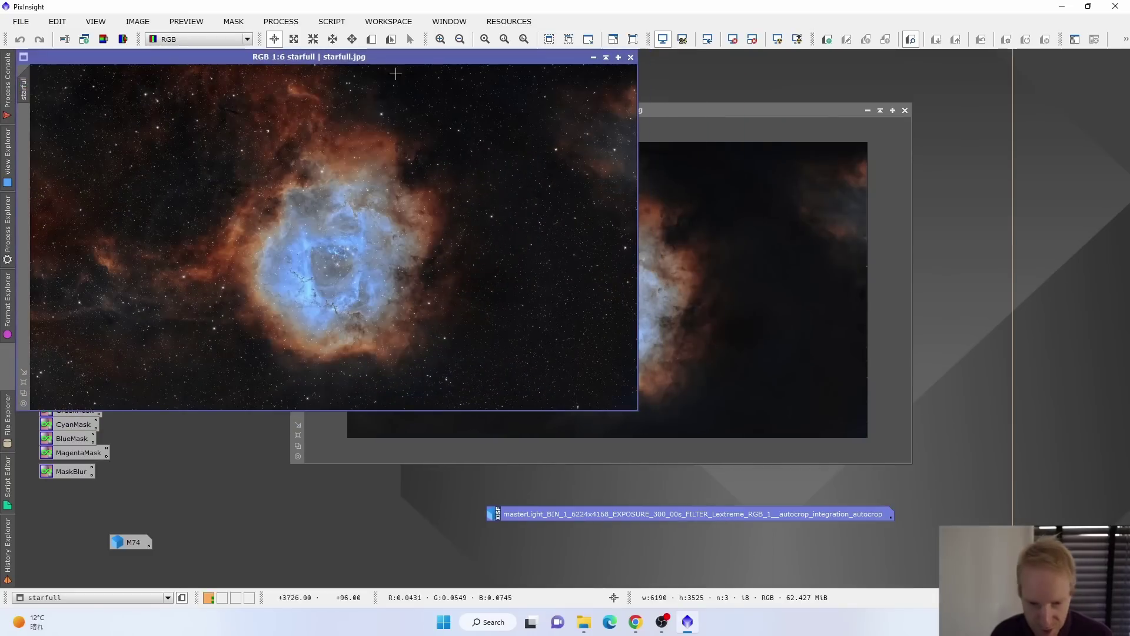
{"action": "left_click_drag", "start_coordinate": [690, 120], "coordinate": [899, 67]}
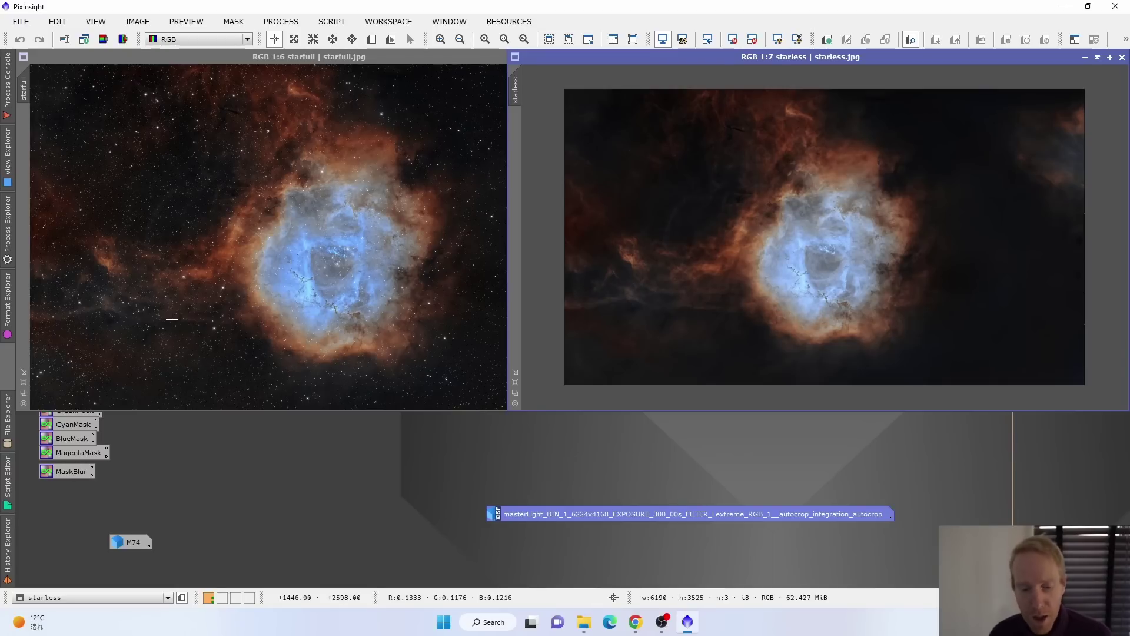
Step: Zoom in and out on the starfull image's nebula core and surrounding stars
{"action": "left_click", "coordinate": [215, 60]}
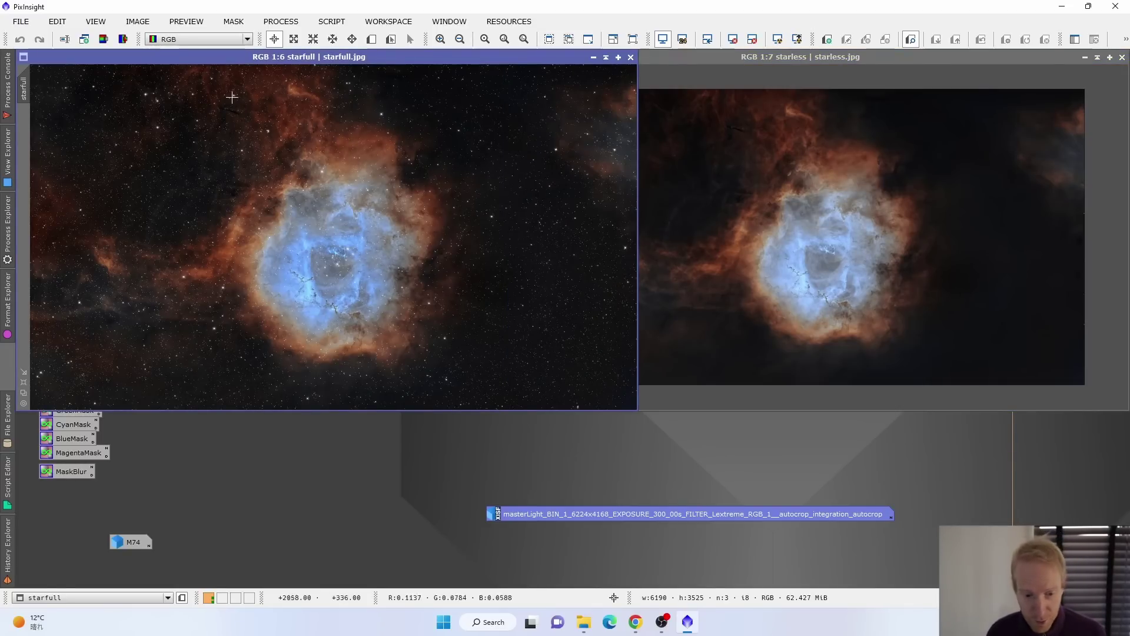
{"action": "scroll", "coordinate": [334, 287], "scroll_direction": "up", "scroll_amount": 2}
{"action": "scroll", "coordinate": [333, 288], "scroll_direction": "up", "scroll_amount": 2}
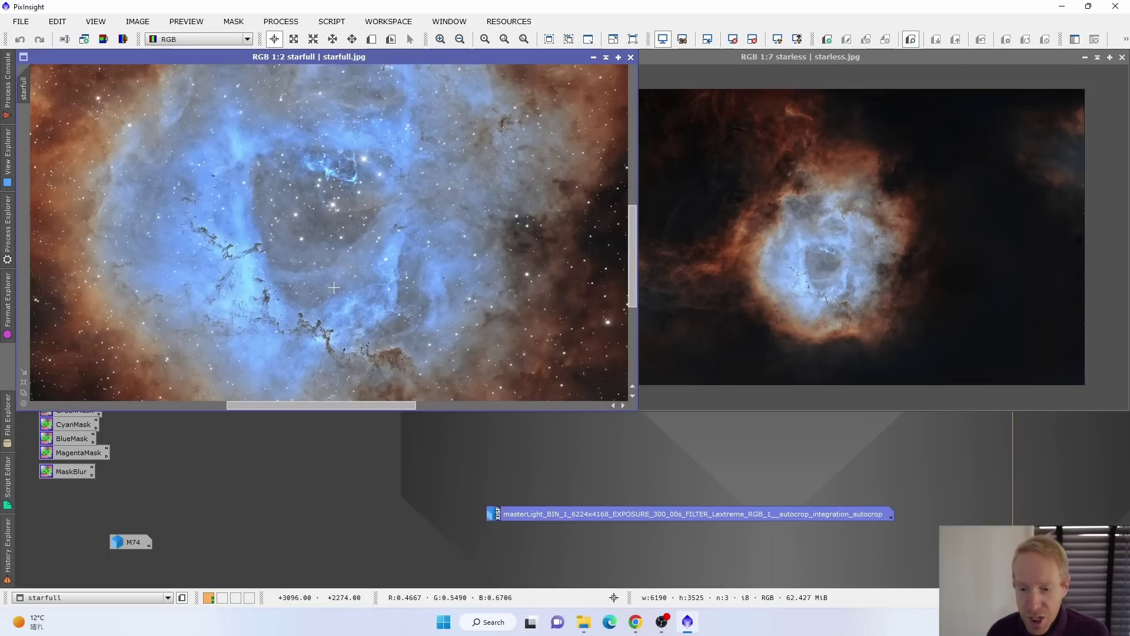
{"action": "scroll", "coordinate": [488, 287], "scroll_direction": "up", "scroll_amount": 2}
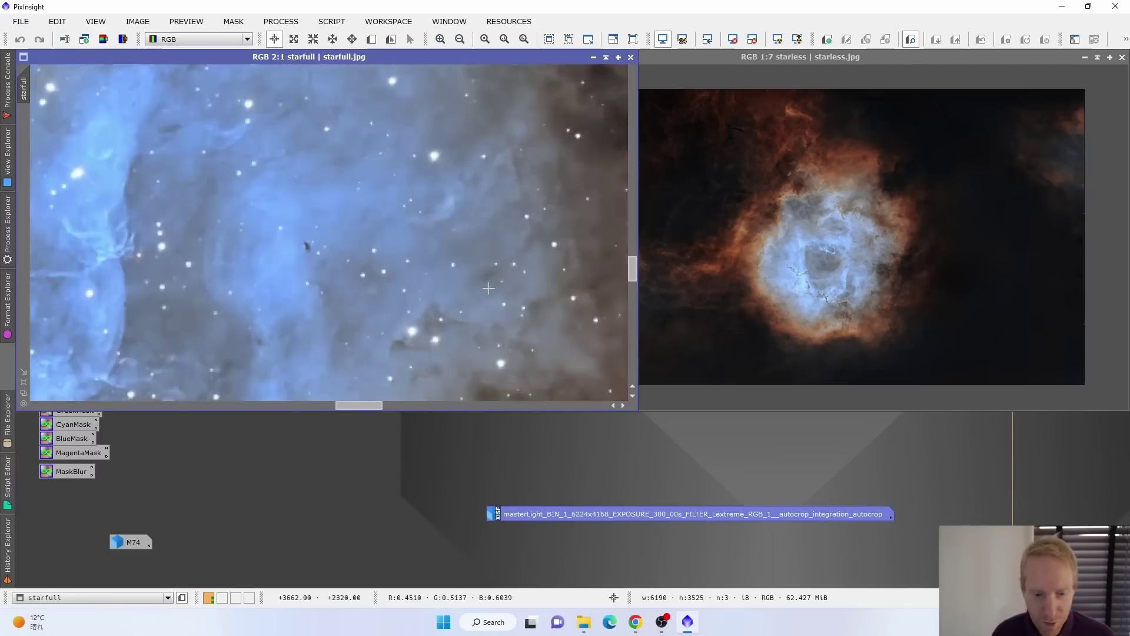
{"action": "scroll", "coordinate": [488, 288], "scroll_direction": "down", "scroll_amount": 2}
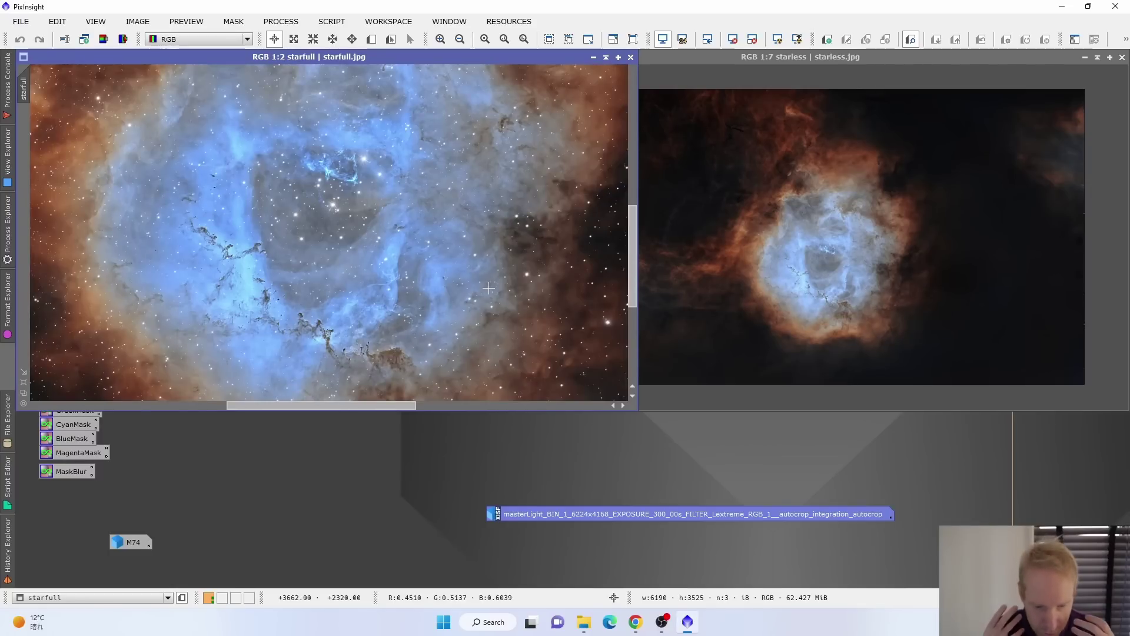
{"action": "scroll", "coordinate": [489, 288], "scroll_direction": "down", "scroll_amount": 3}
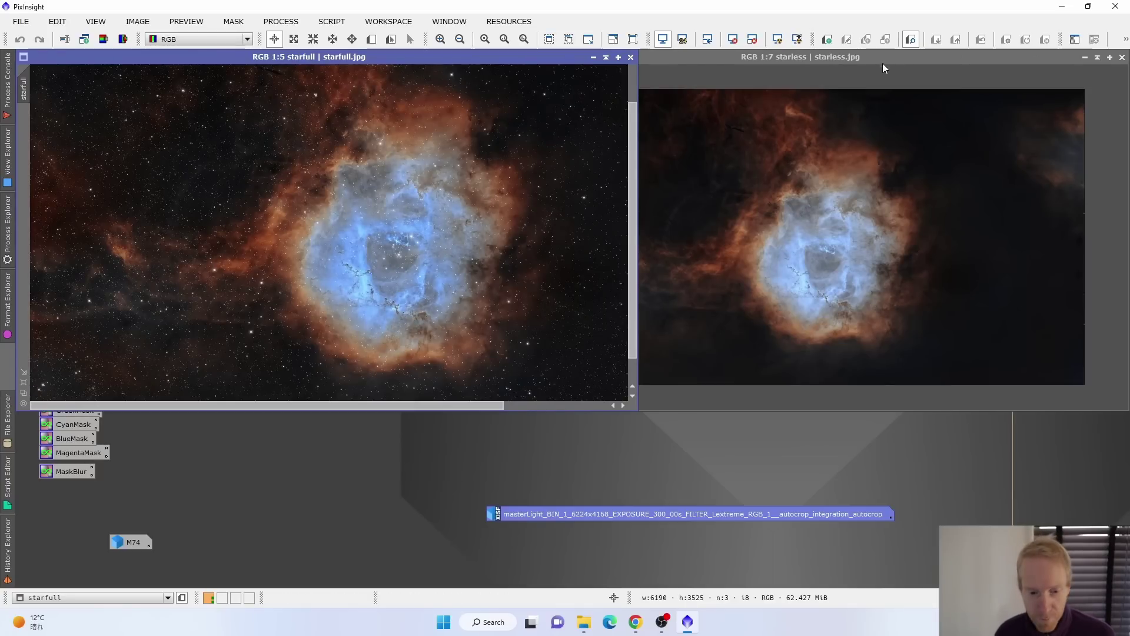
Step: Zoom into the starless image, then zoom the starfull view again to compare them
{"action": "left_click", "coordinate": [835, 253]}
{"action": "scroll", "coordinate": [836, 253], "scroll_direction": "up", "scroll_amount": 6}
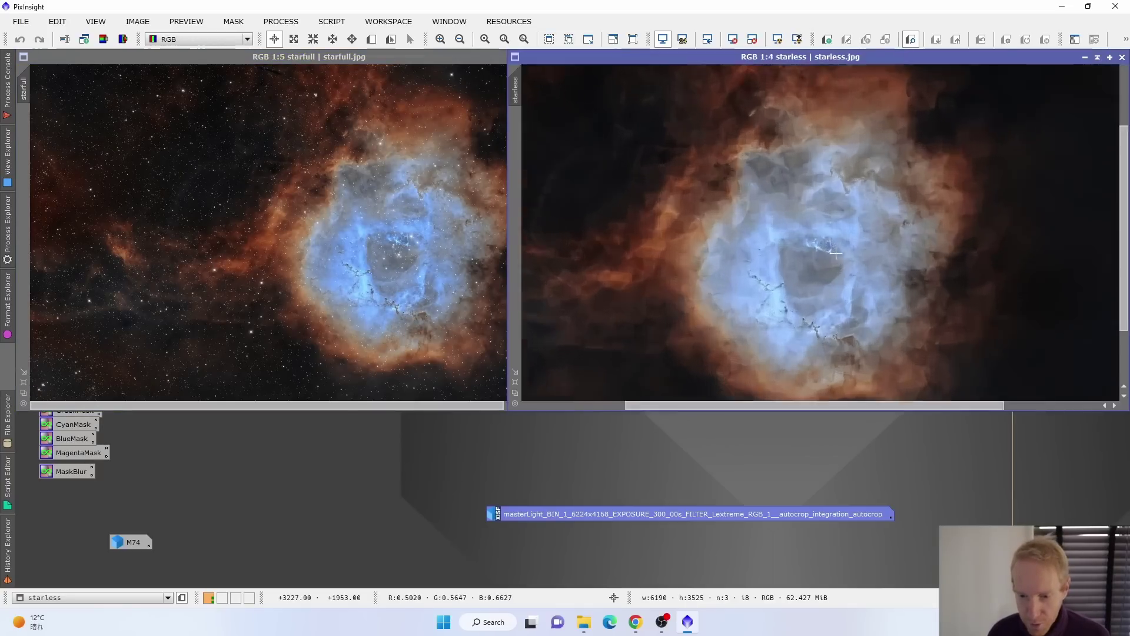
{"action": "left_click", "coordinate": [427, 313]}
{"action": "scroll", "coordinate": [429, 314], "scroll_direction": "up", "scroll_amount": 4}
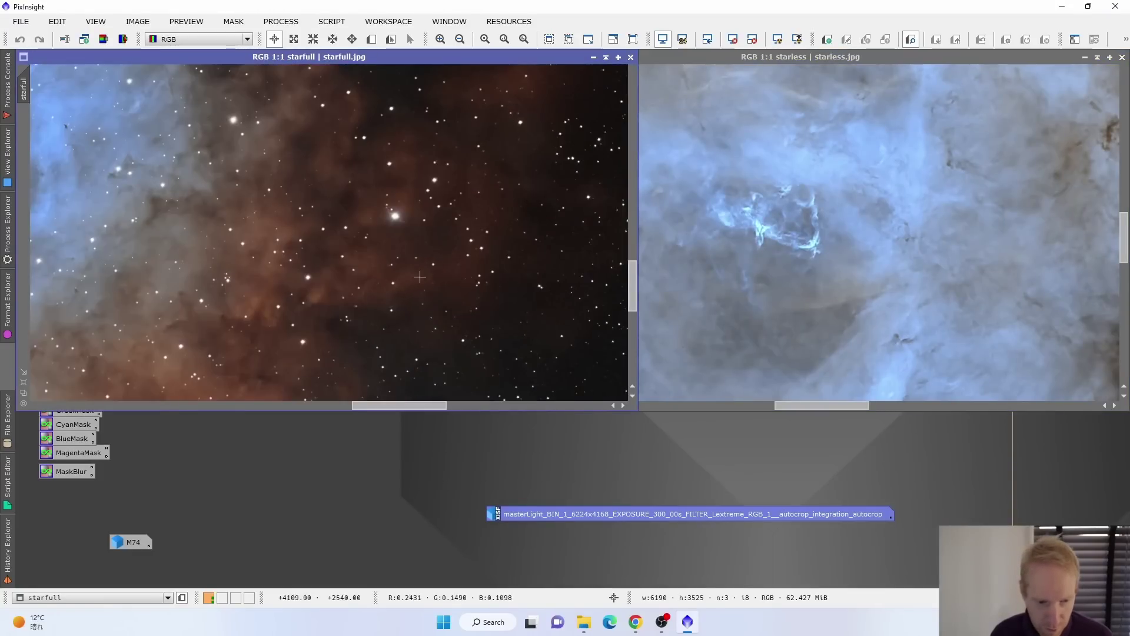
{"action": "scroll", "coordinate": [460, 266], "scroll_direction": "down", "scroll_amount": 2}
{"action": "scroll", "coordinate": [406, 279], "scroll_direction": "up", "scroll_amount": 3}
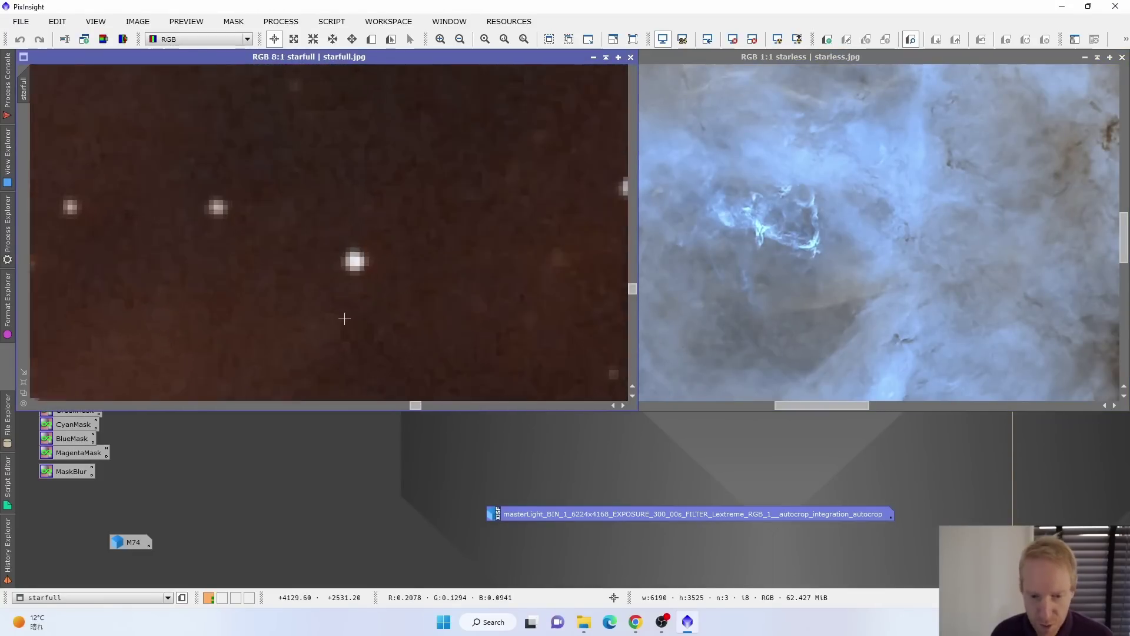
{"action": "scroll", "coordinate": [344, 318], "scroll_direction": "down", "scroll_amount": 4}
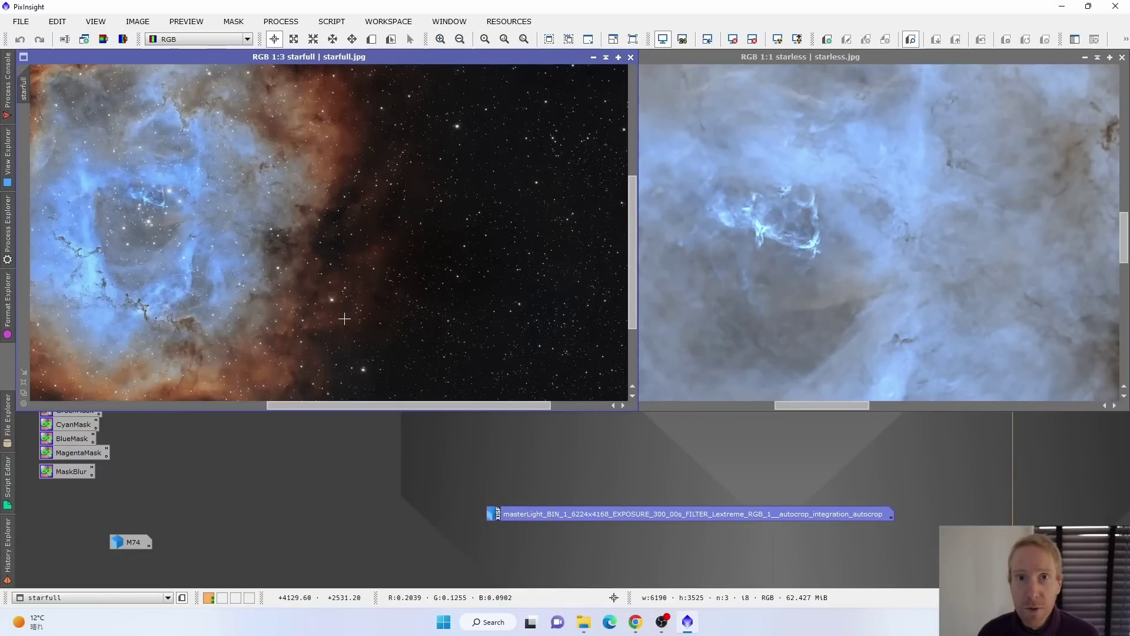